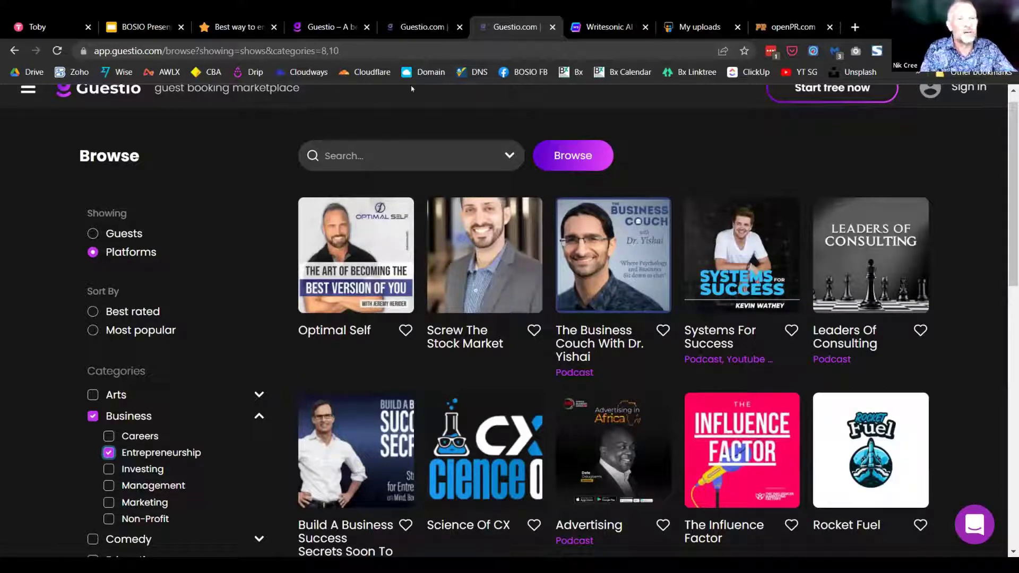
# - Switch to the Writesonic website and sign in to the account with the saved login credentials
pyautogui.click(600, 27)
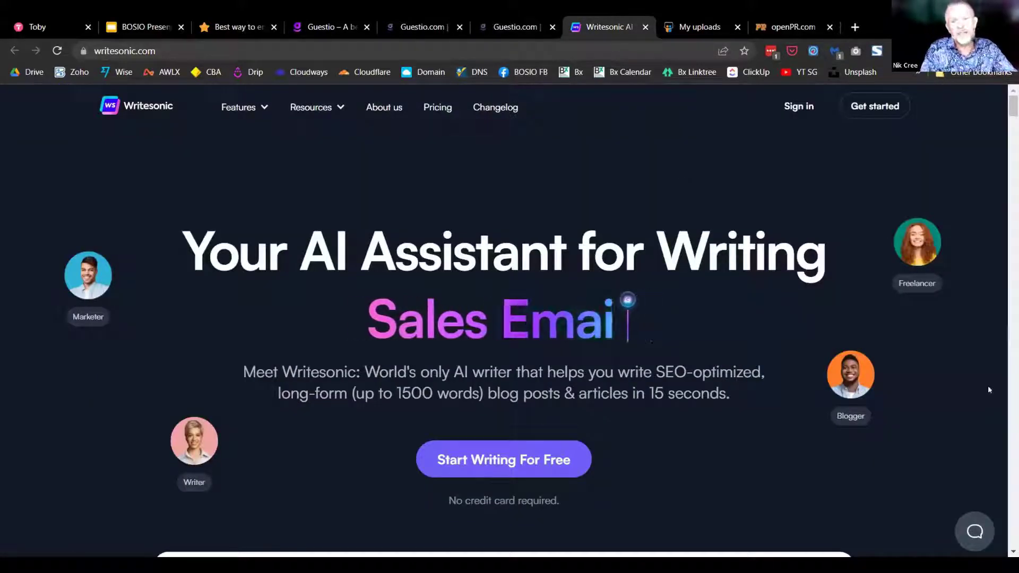
pyautogui.scroll(-1, 988, 385)
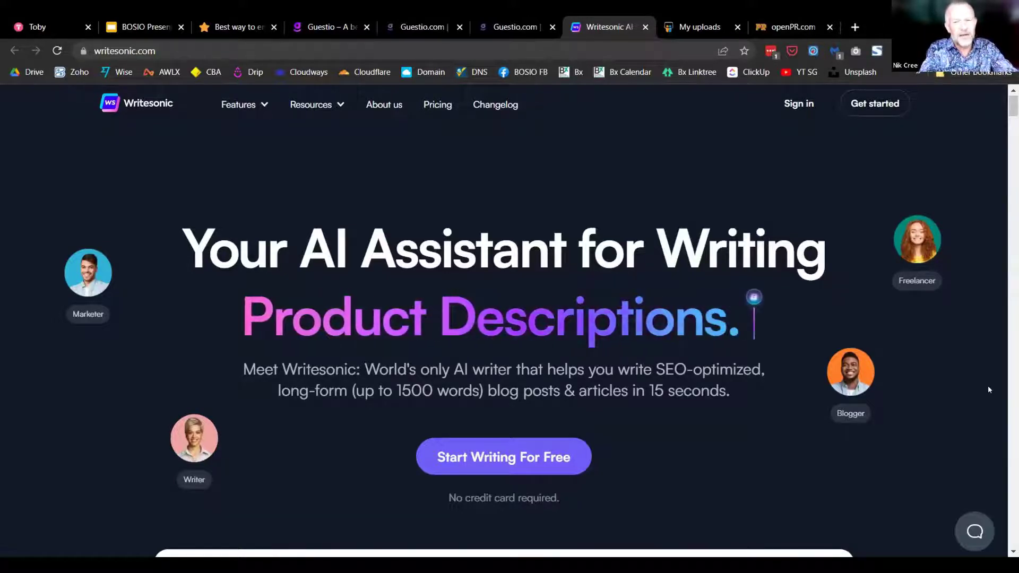
pyautogui.scroll(-2, 989, 389)
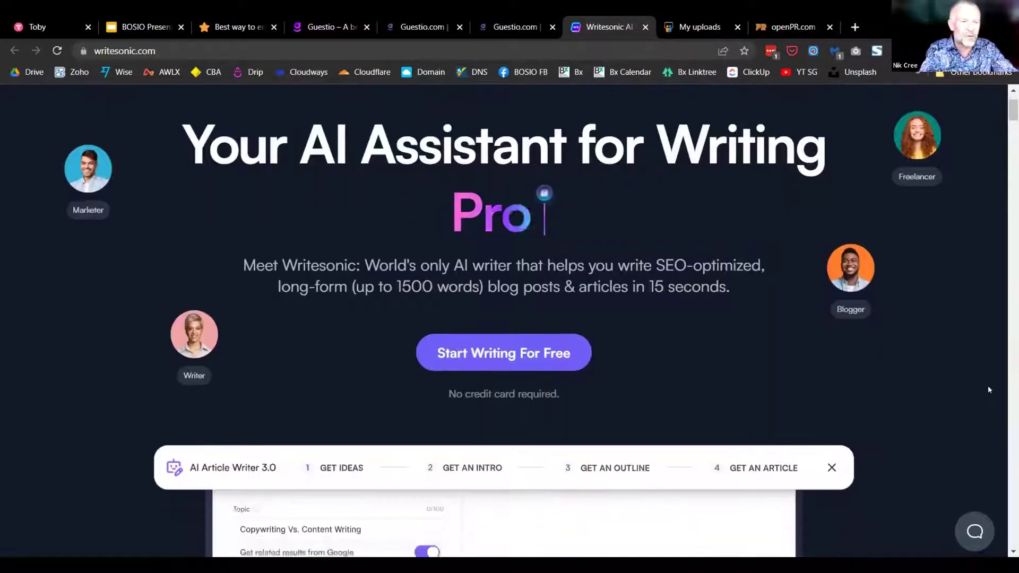
pyautogui.scroll(-6, 988, 388)
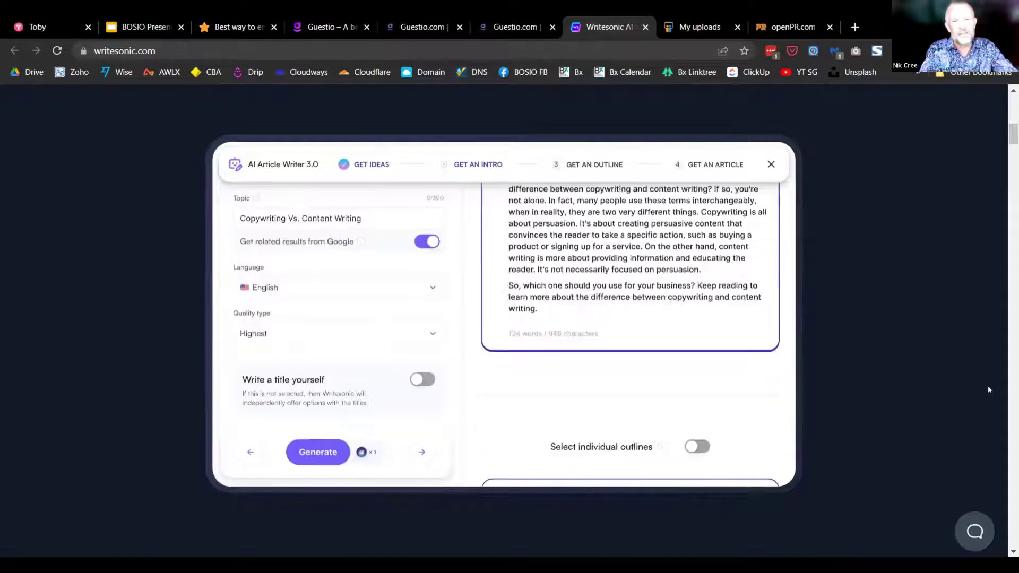
pyautogui.scroll(8, 988, 389)
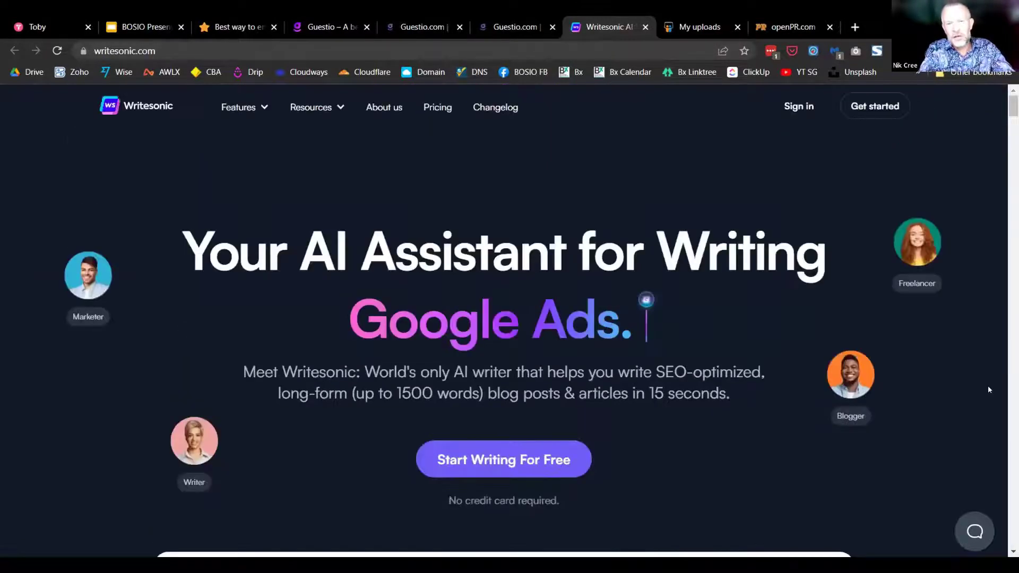
pyautogui.click(800, 107)
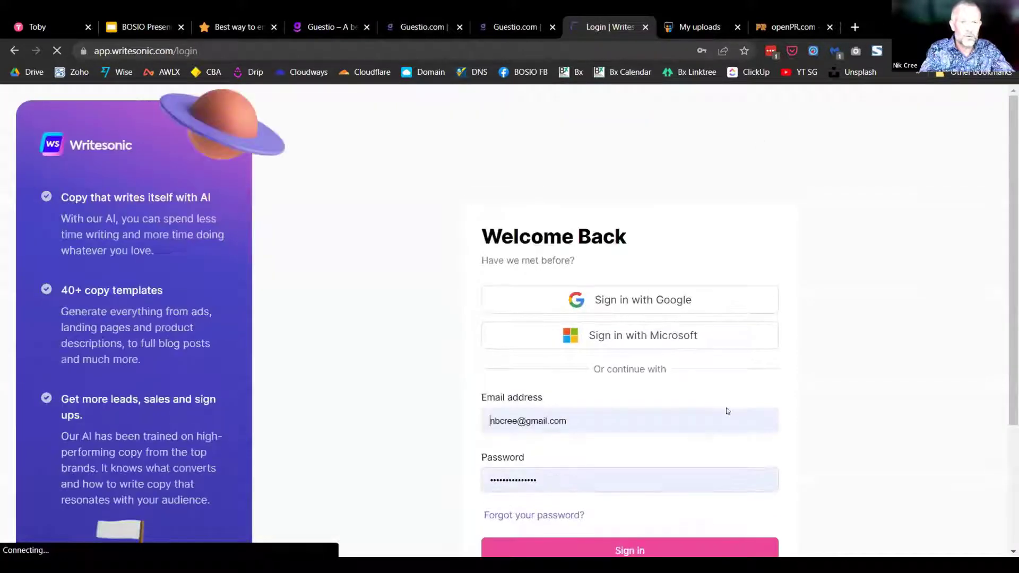
pyautogui.scroll(-3, 738, 424)
pyautogui.click(614, 398)
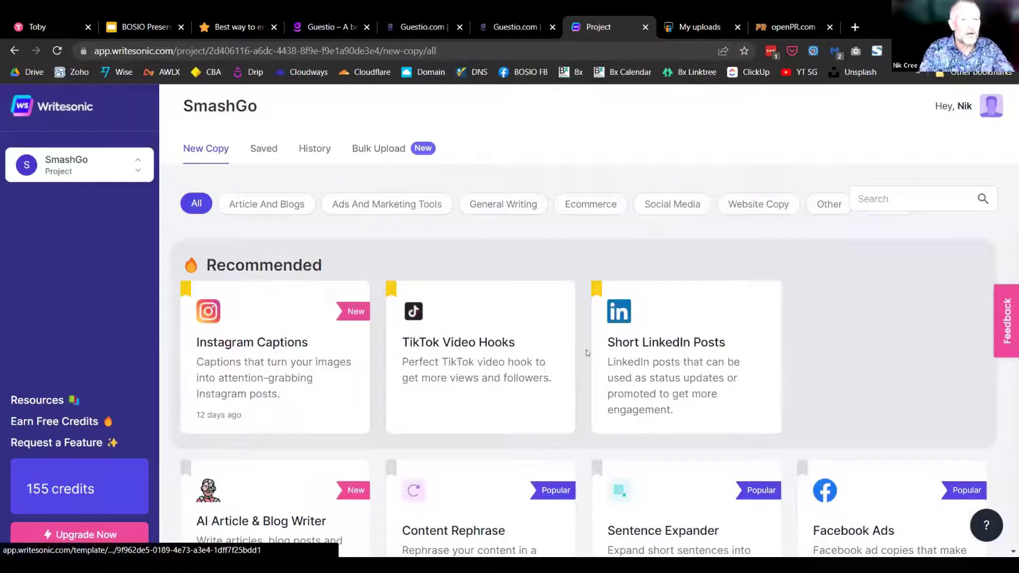
# - Examine the range of copy templates offered for new copy in the SmashGo project
pyautogui.scroll(-1, 626, 350)
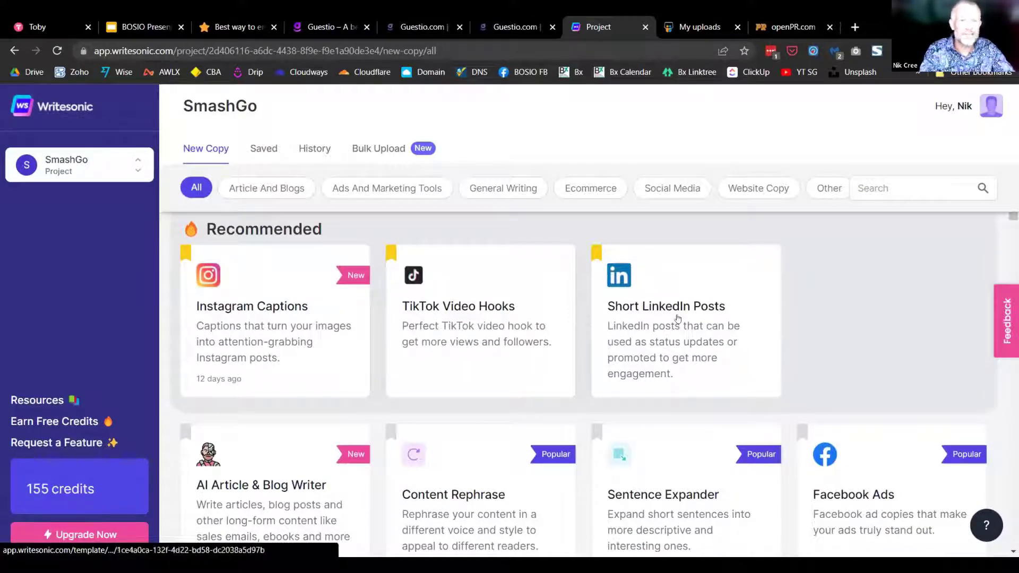
pyautogui.scroll(-3, 677, 318)
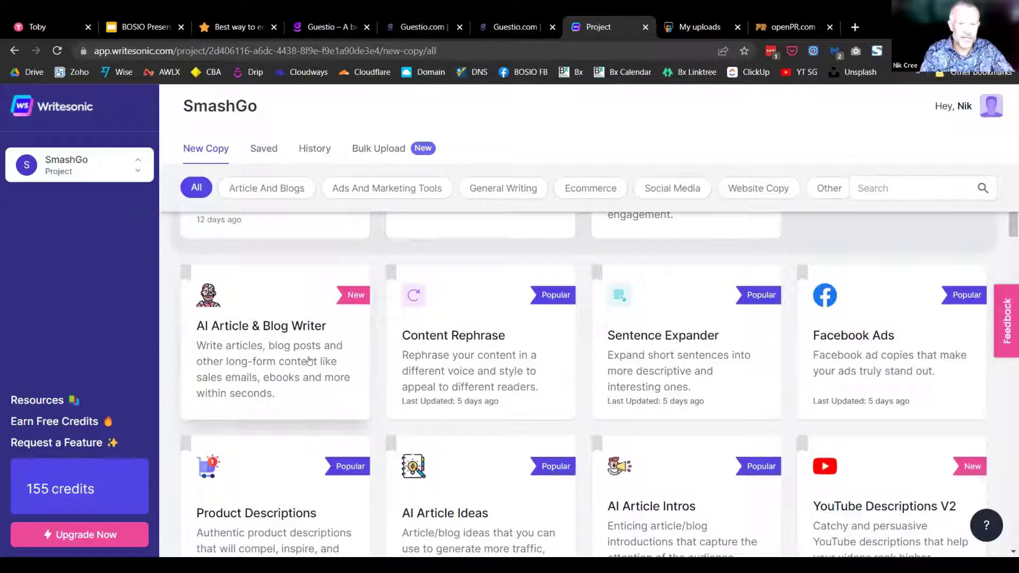
pyautogui.scroll(-1, 310, 361)
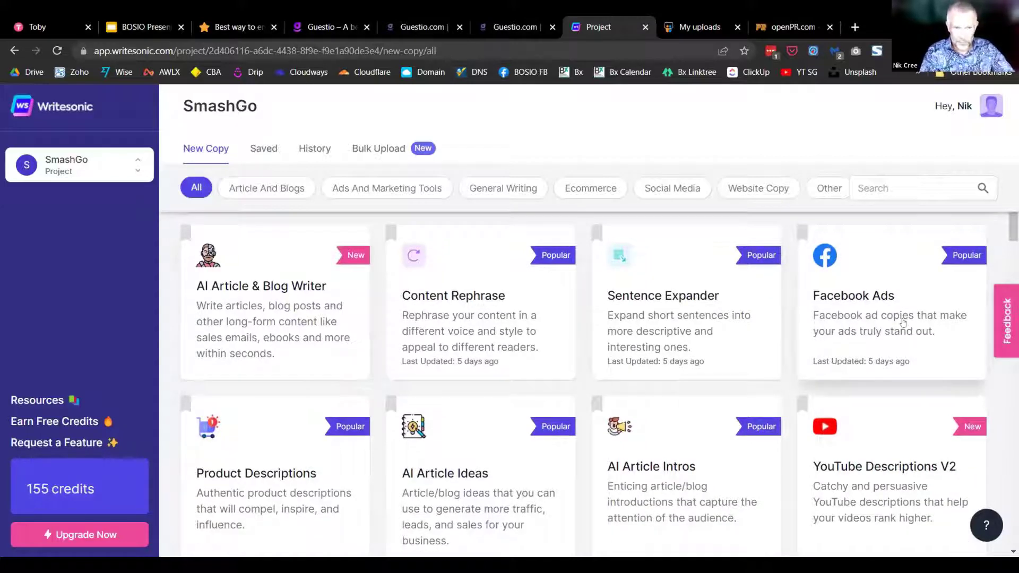
pyautogui.click(902, 322)
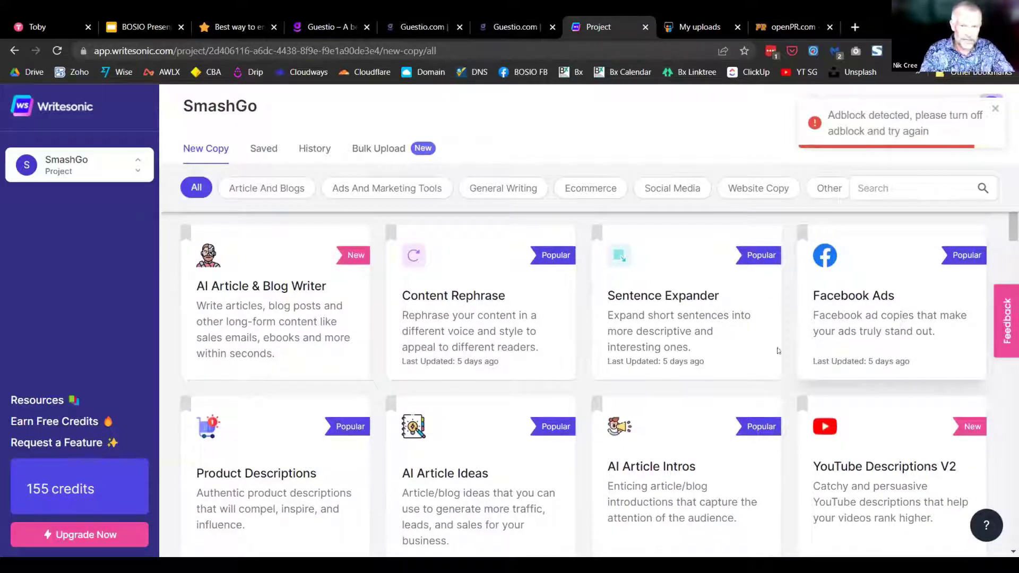
pyautogui.scroll(-2, 685, 429)
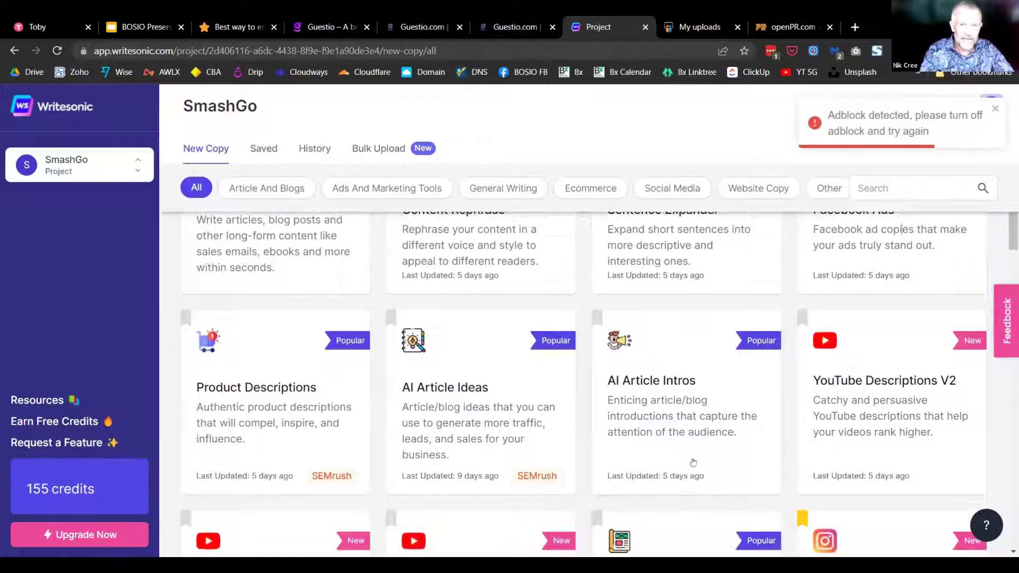
pyautogui.scroll(-4, 861, 278)
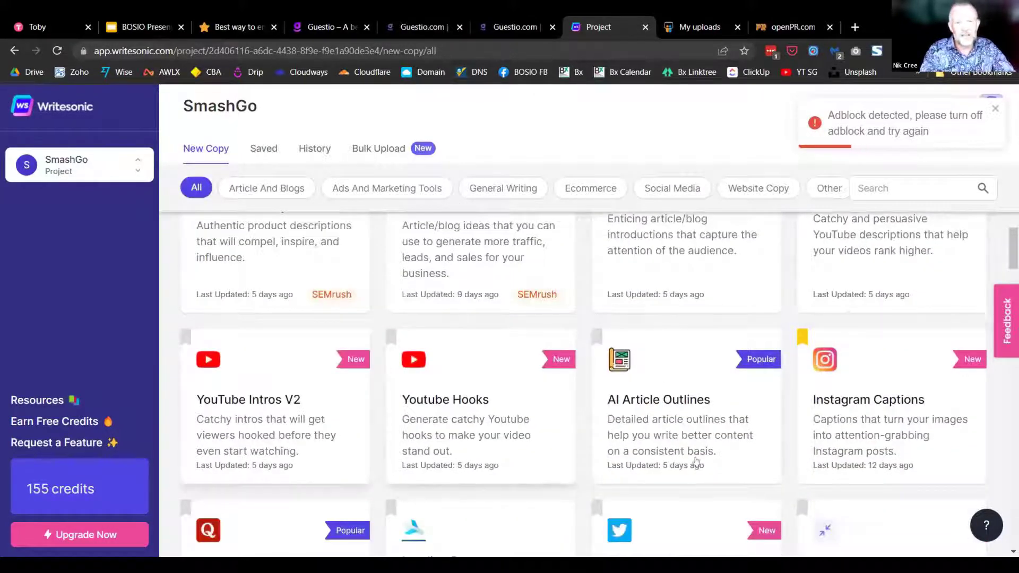
pyautogui.scroll(-8, 690, 404)
pyautogui.scroll(-8, 729, 404)
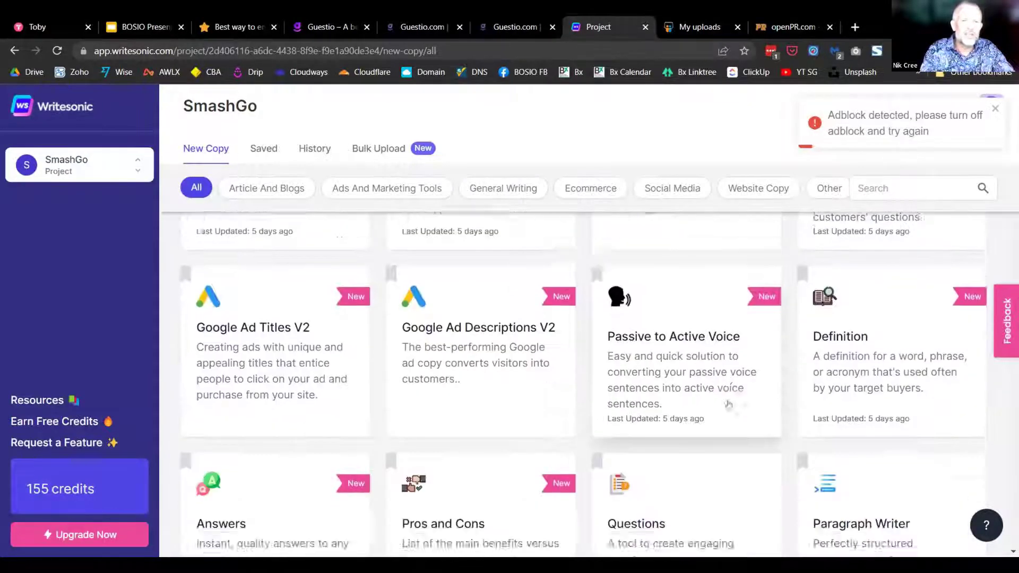
pyautogui.scroll(20, 729, 405)
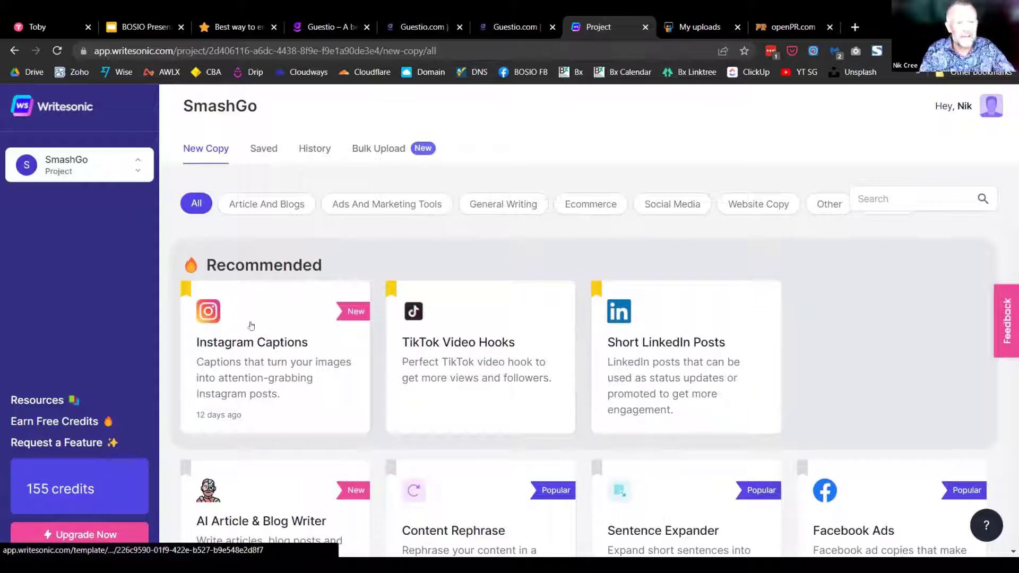
# - Open the recommended Instagram Captions template and title the copy "Become Visible"
pyautogui.click(213, 312)
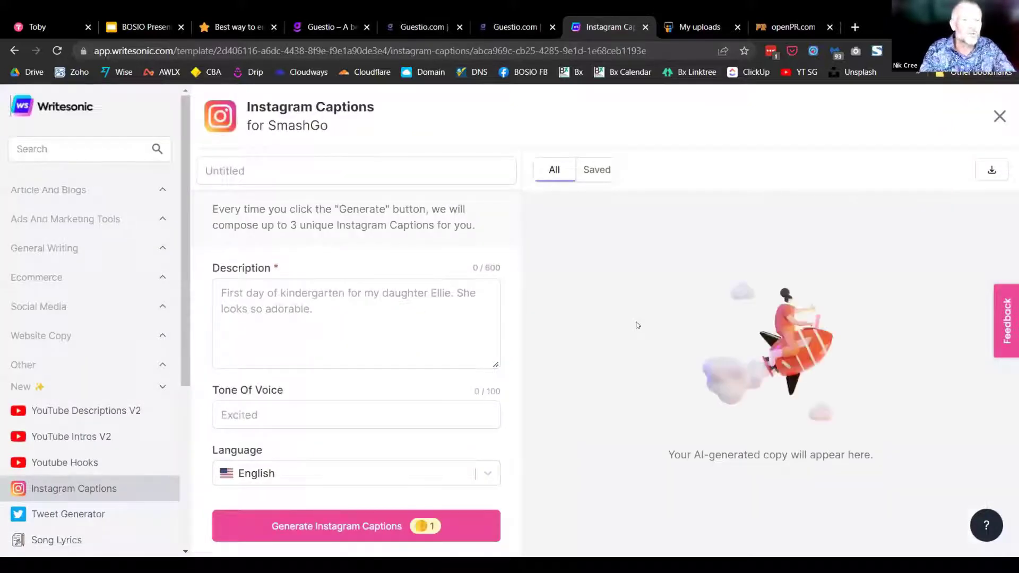
pyautogui.click(322, 170)
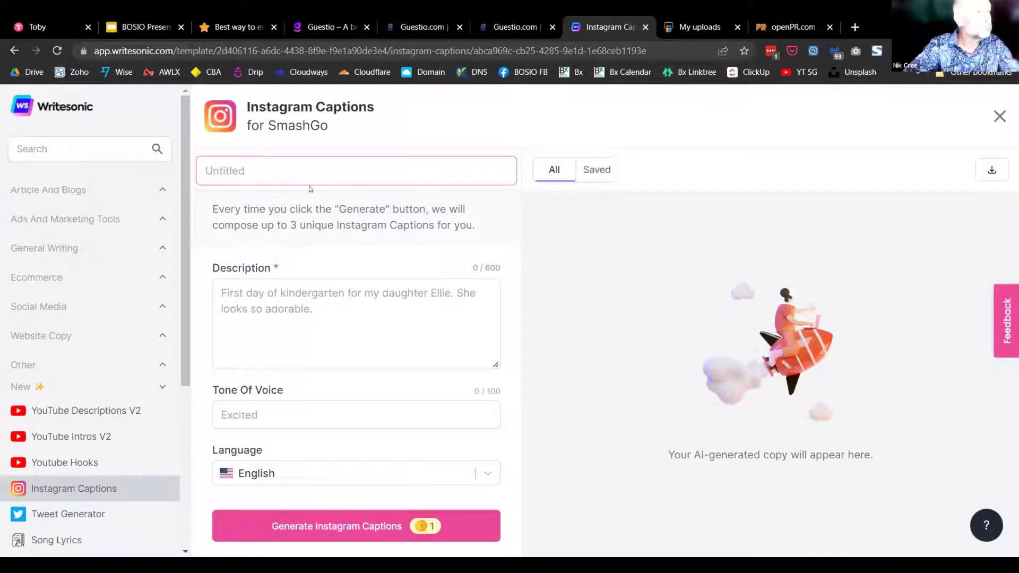
pyautogui.write('Be')
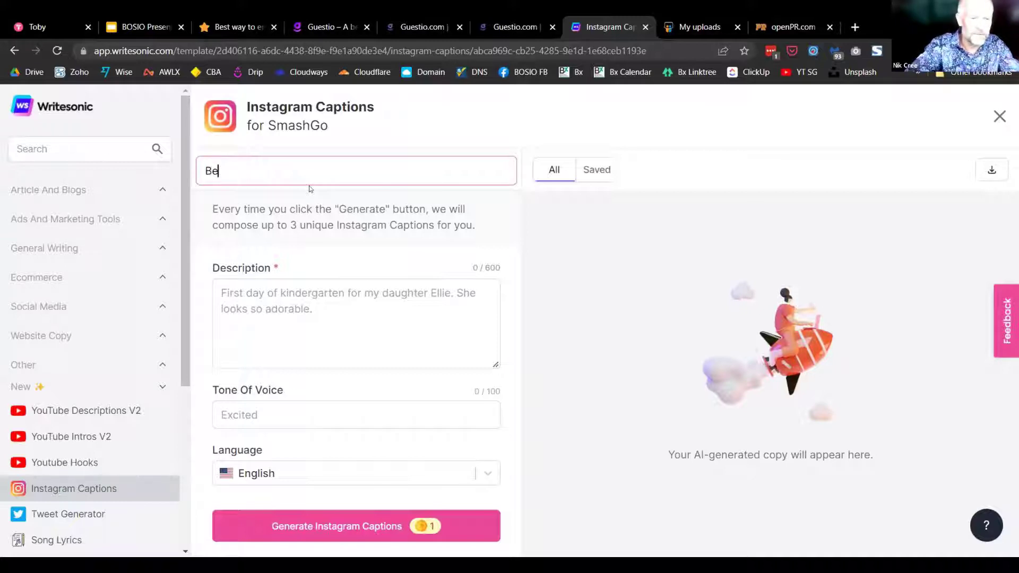
pyautogui.write('come Vi')
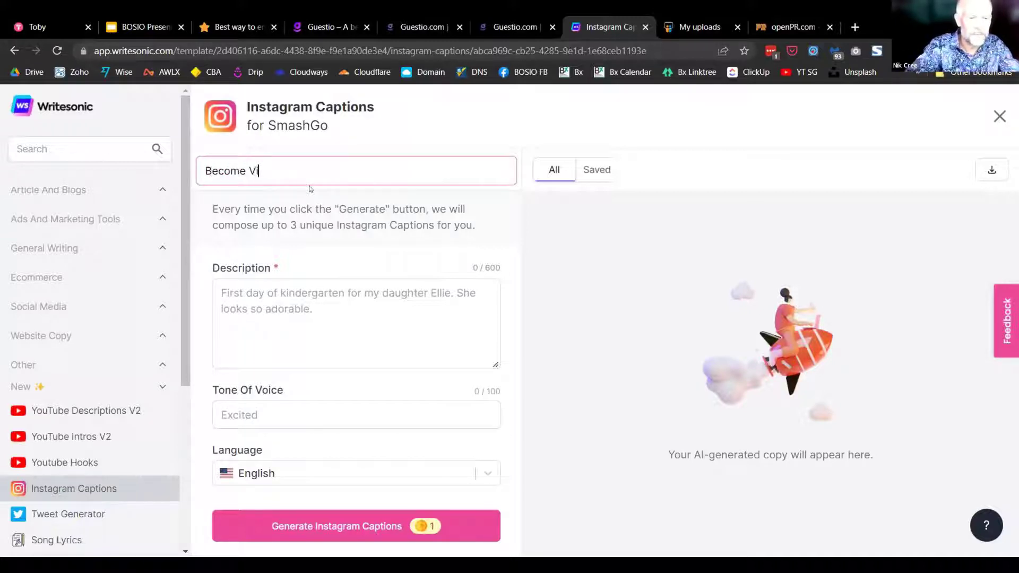
pyautogui.write('sible')
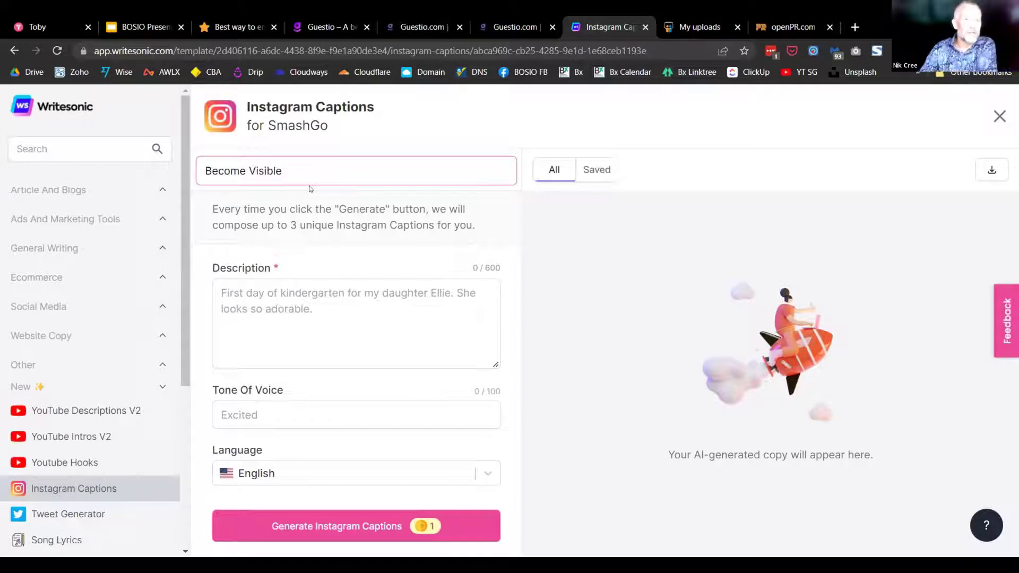
# - Try to generate Instagram captions with the description and tone of voice left empty
pyautogui.click(337, 296)
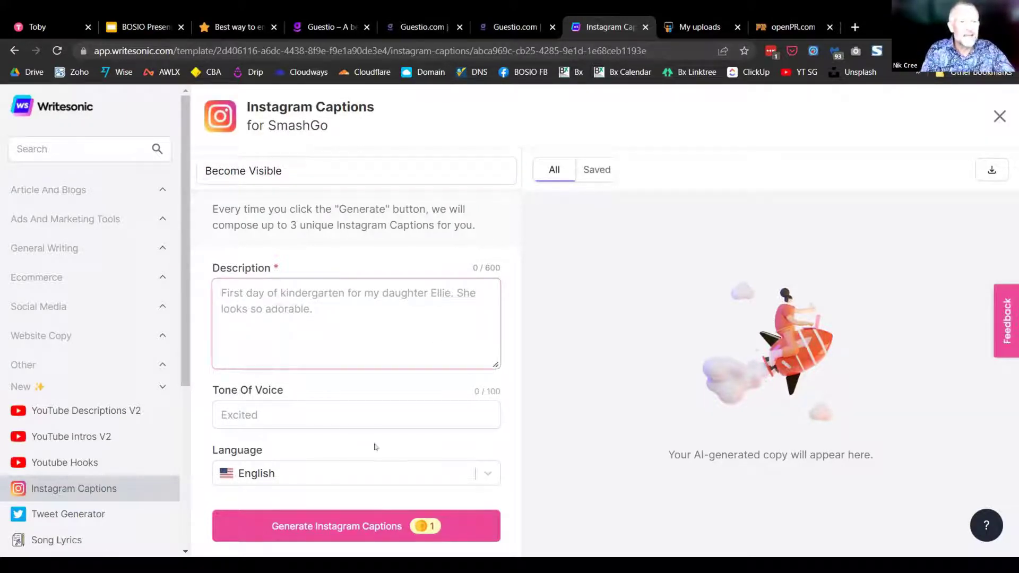
pyautogui.click(350, 414)
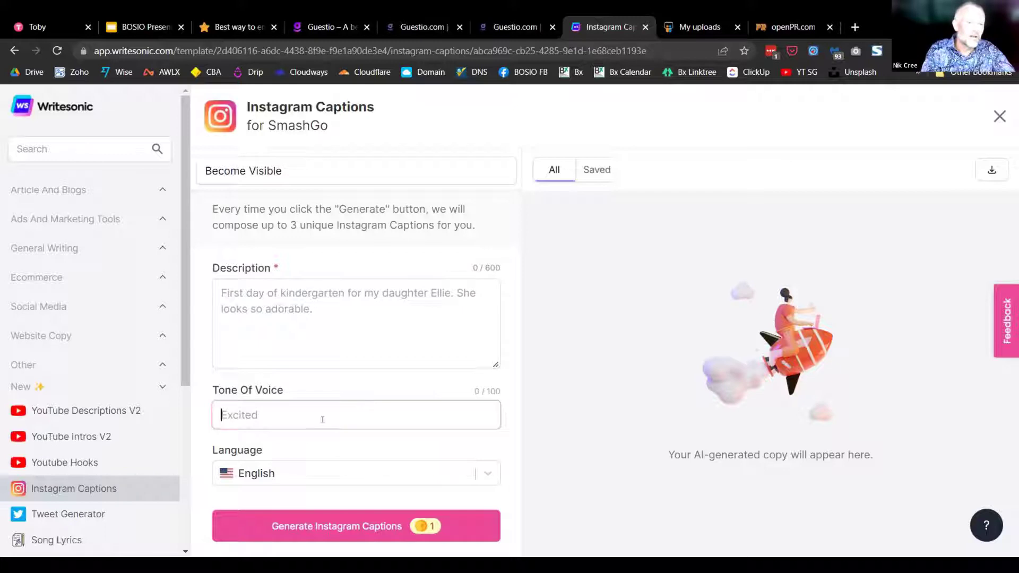
pyautogui.click(335, 482)
pyautogui.click(469, 473)
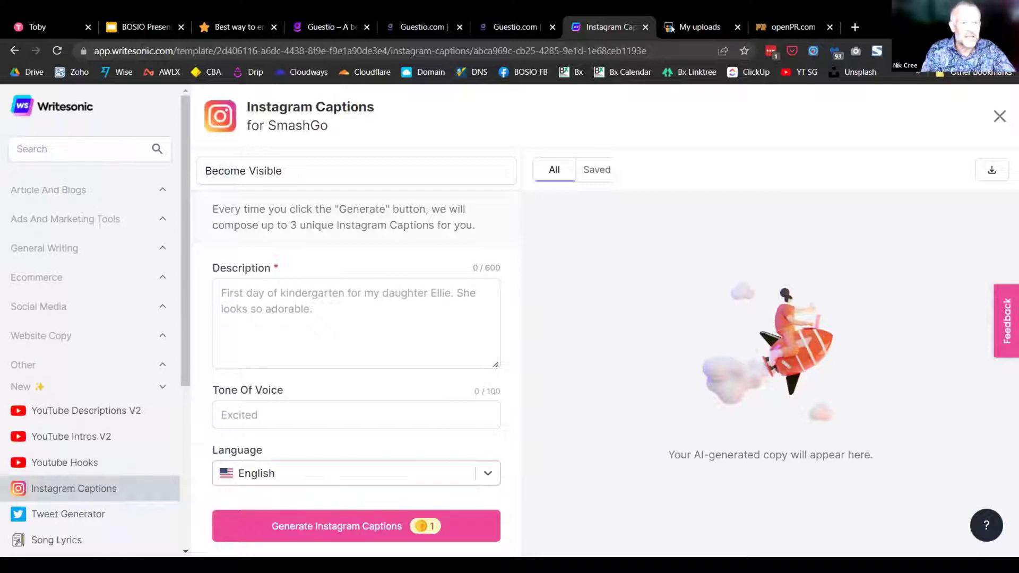
pyautogui.press('Tab')
pyautogui.press('Return')
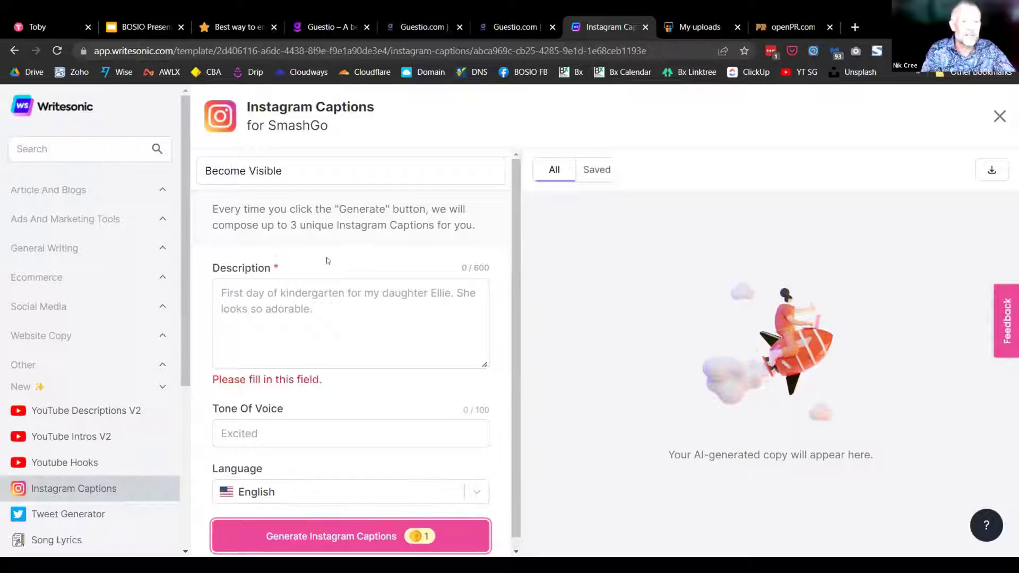
# - Enter the description "How to generate leads and customers by being famous in your pond." and generate the Instagram captions
pyautogui.click(303, 347)
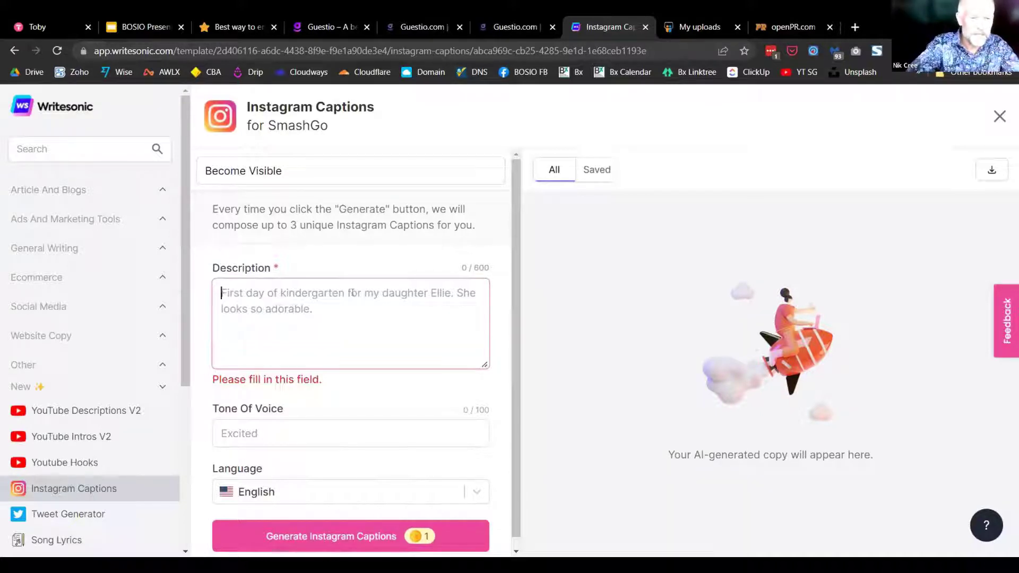
pyautogui.write('How to genr')
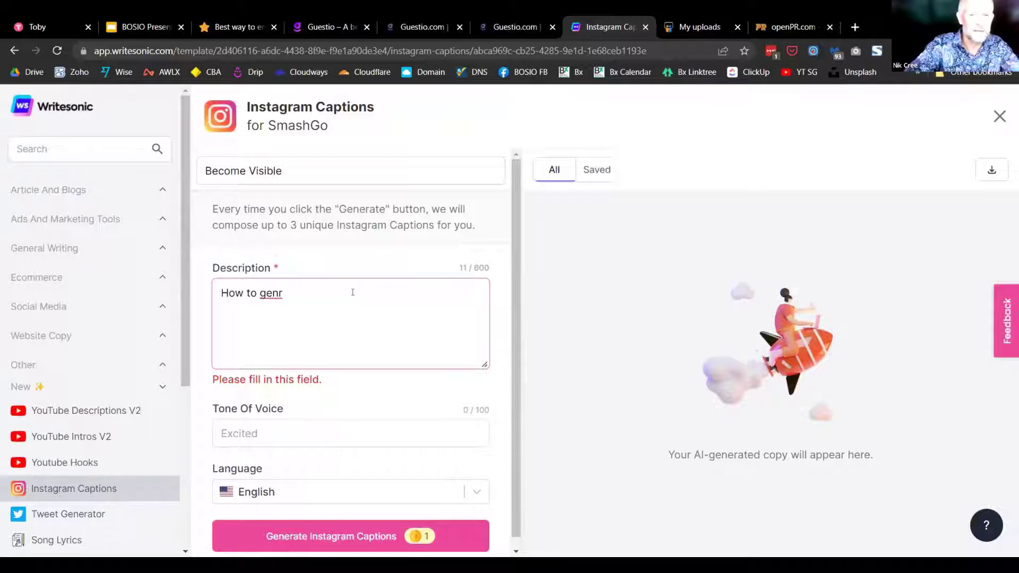
pyautogui.scroll(-1, 353, 292)
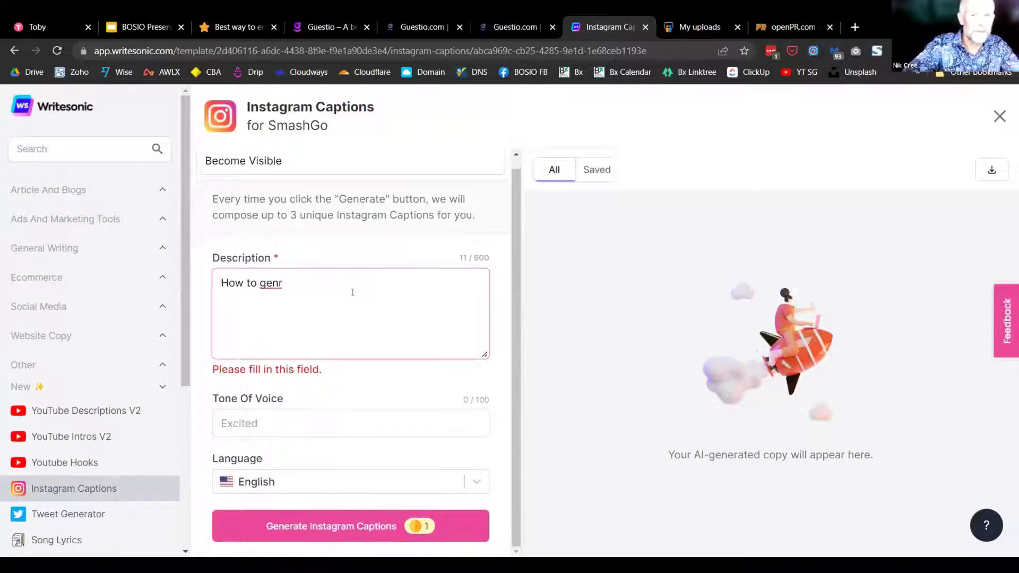
pyautogui.press('Home')
pyautogui.press('Right')
pyautogui.press('Right')
pyautogui.press('Right')
pyautogui.press('Right')
pyautogui.press('Right')
pyautogui.press('Right')
pyautogui.press('Right')
pyautogui.press('Right')
pyautogui.press('Right')
pyautogui.press('Right')
pyautogui.press('Right')
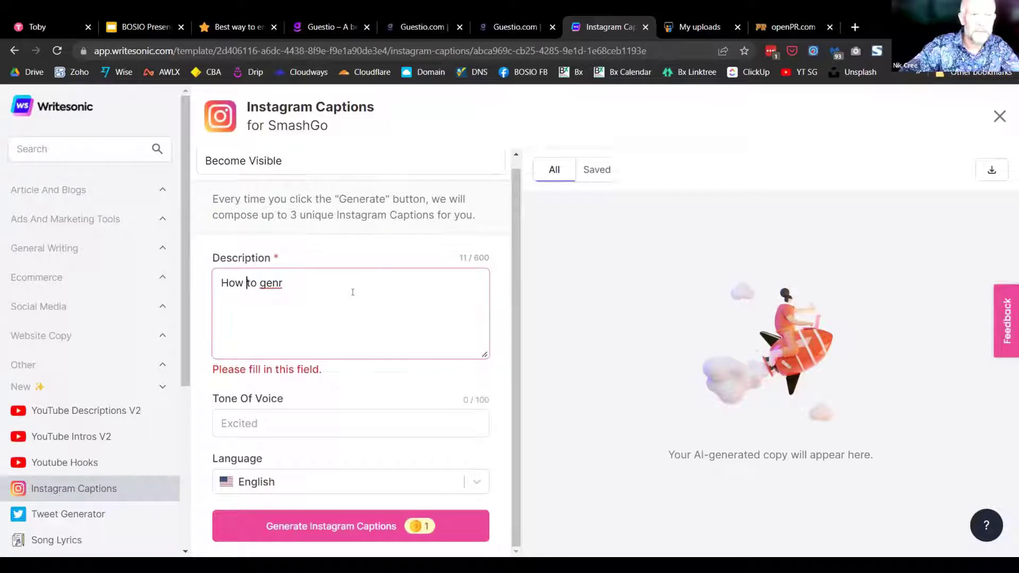
pyautogui.press('BackSpace')
pyautogui.write('erate ')
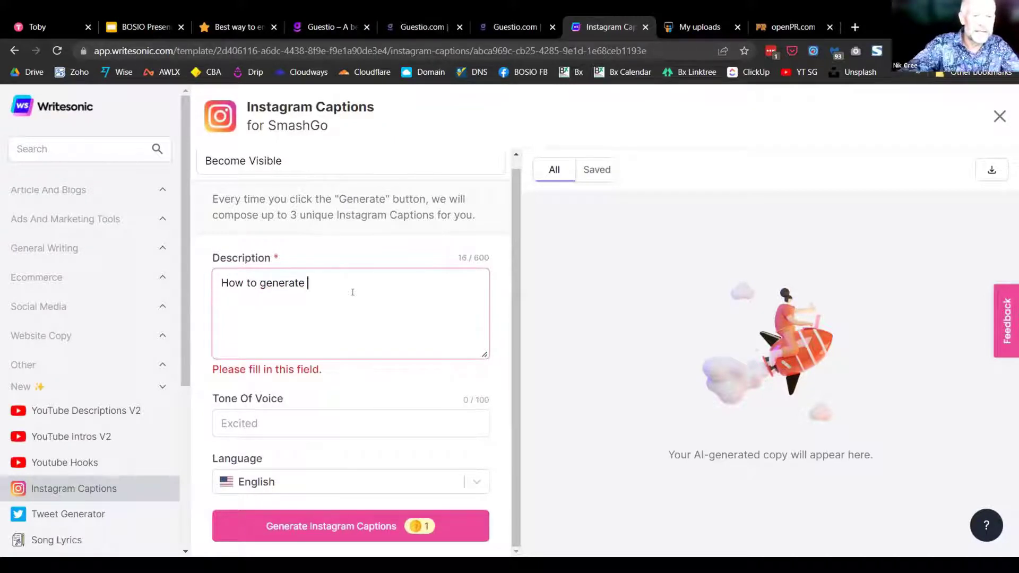
pyautogui.write('leads and customers ')
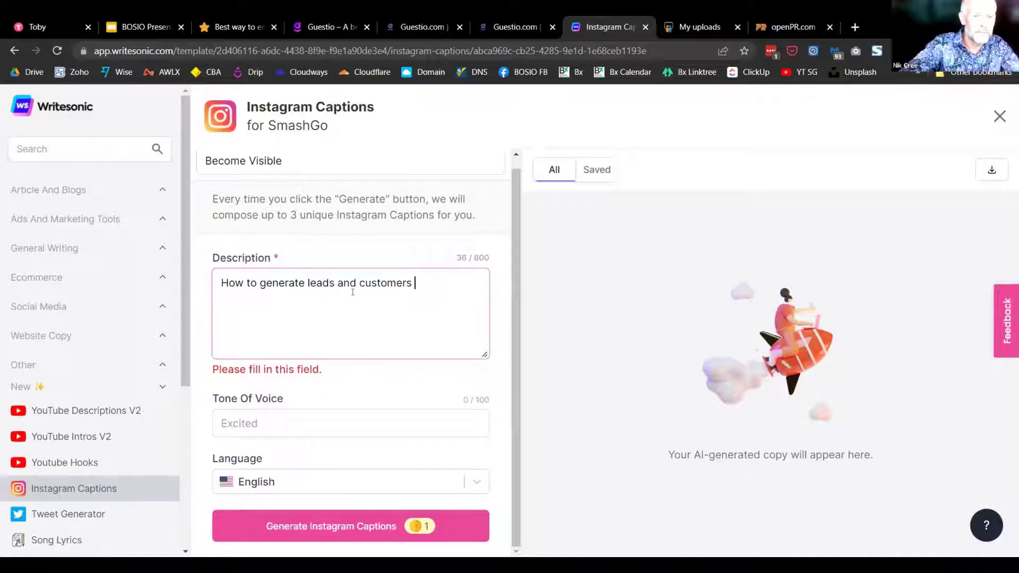
pyautogui.write('by being ')
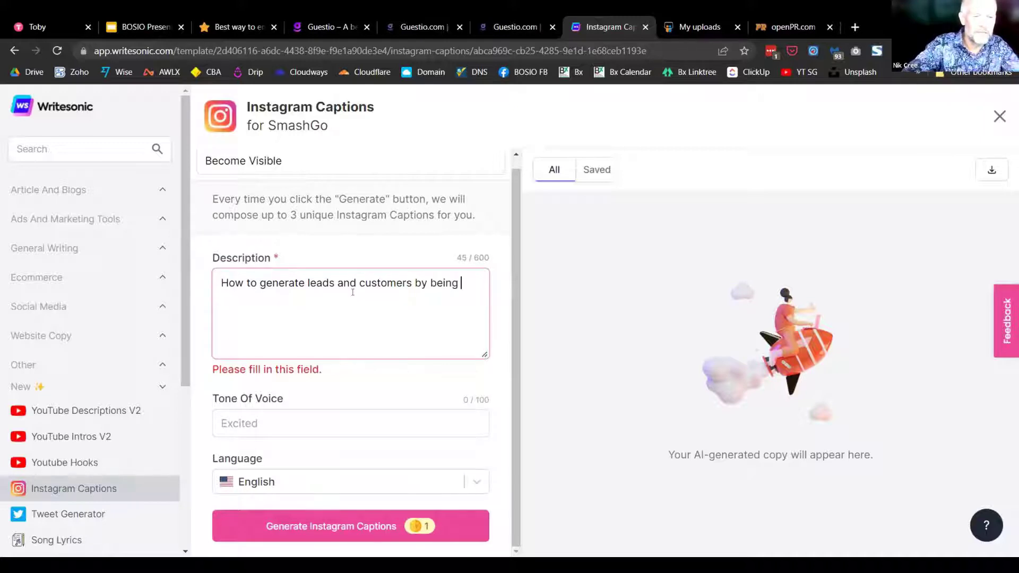
pyautogui.write('famou')
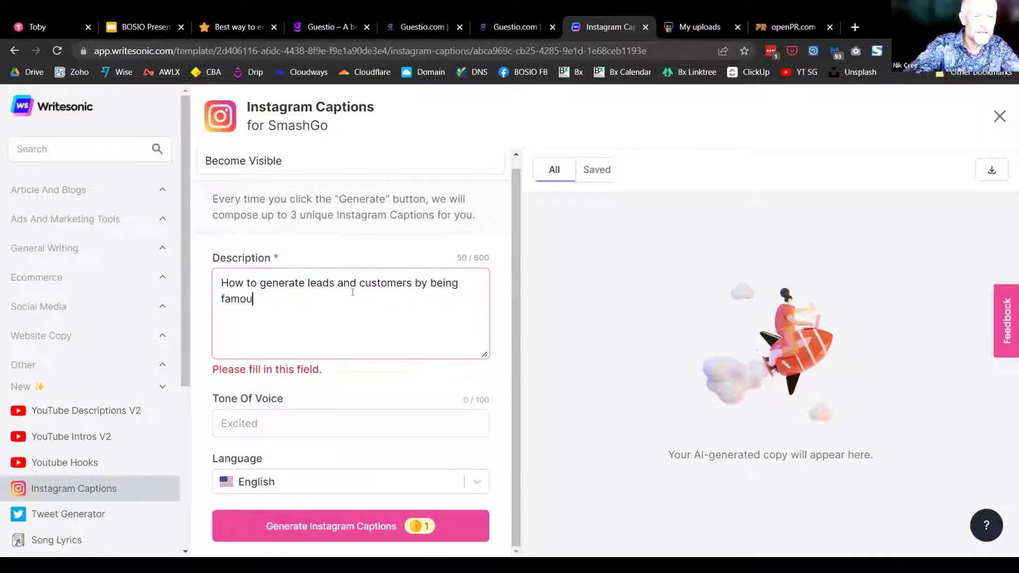
pyautogui.write('s in yo')
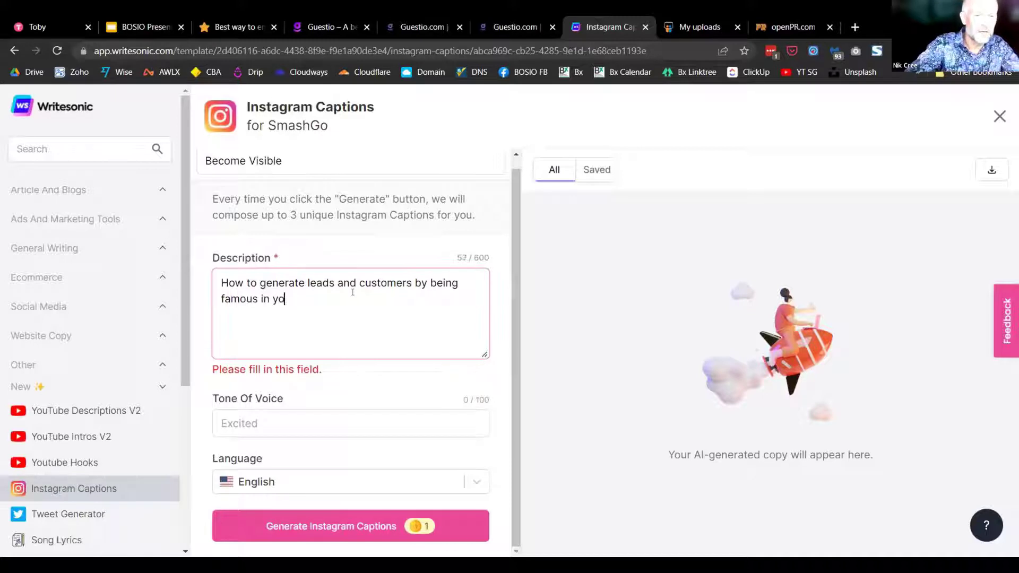
pyautogui.write('ur pond.')
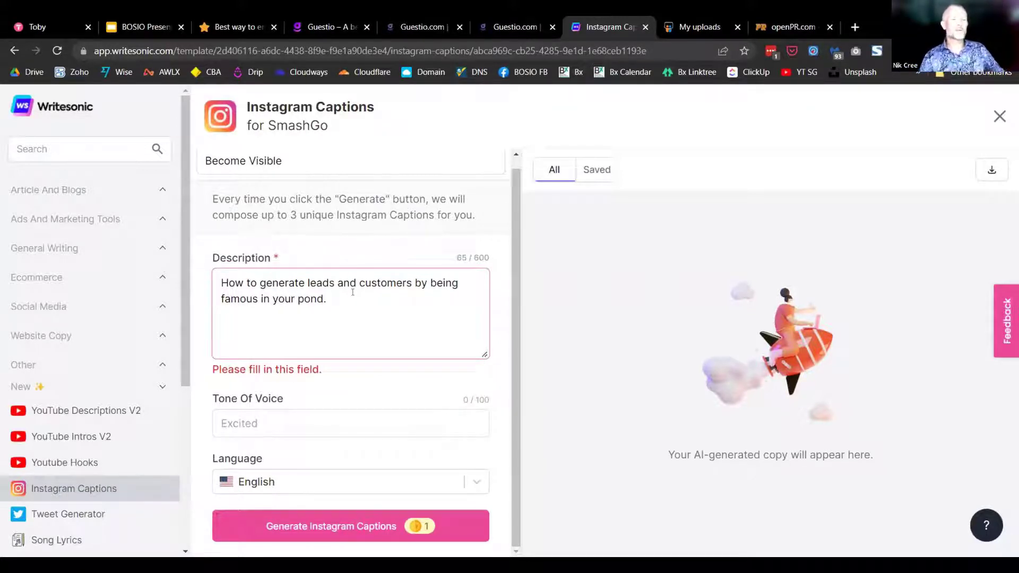
pyautogui.click(329, 524)
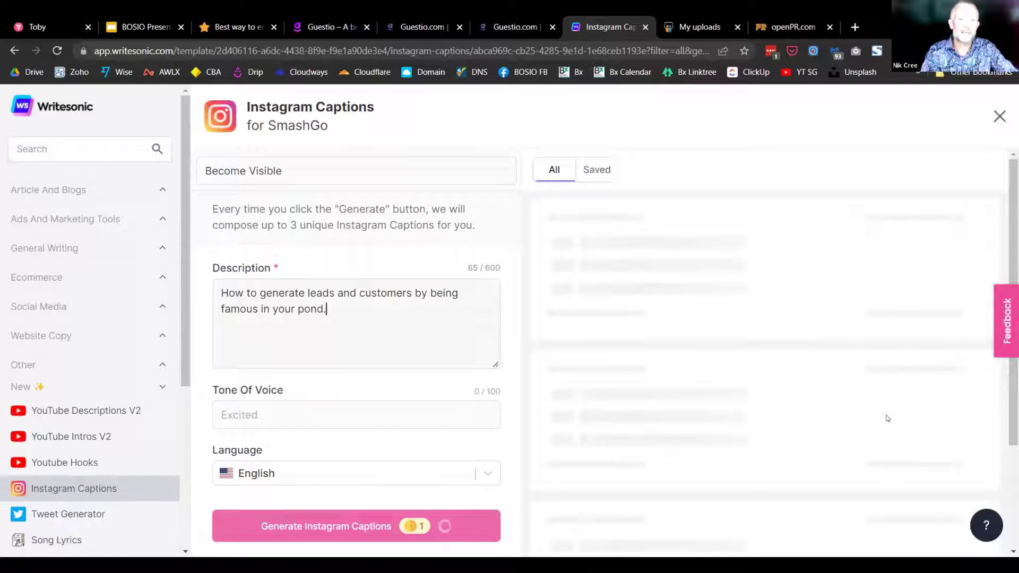
# - Review the generated Instagram captions and regenerate another set from the same description
pyautogui.scroll(-2, 776, 393)
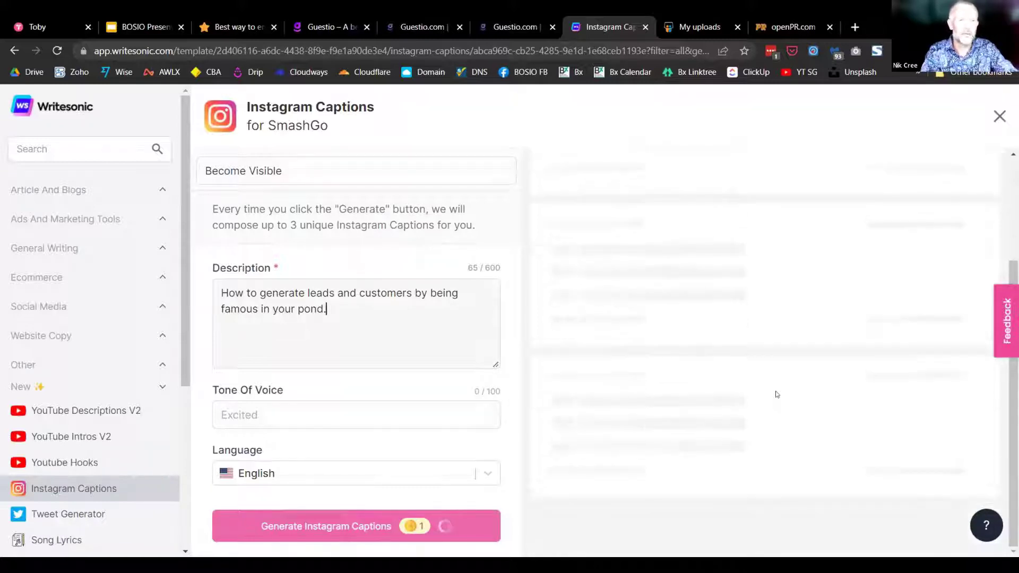
pyautogui.scroll(2, 776, 394)
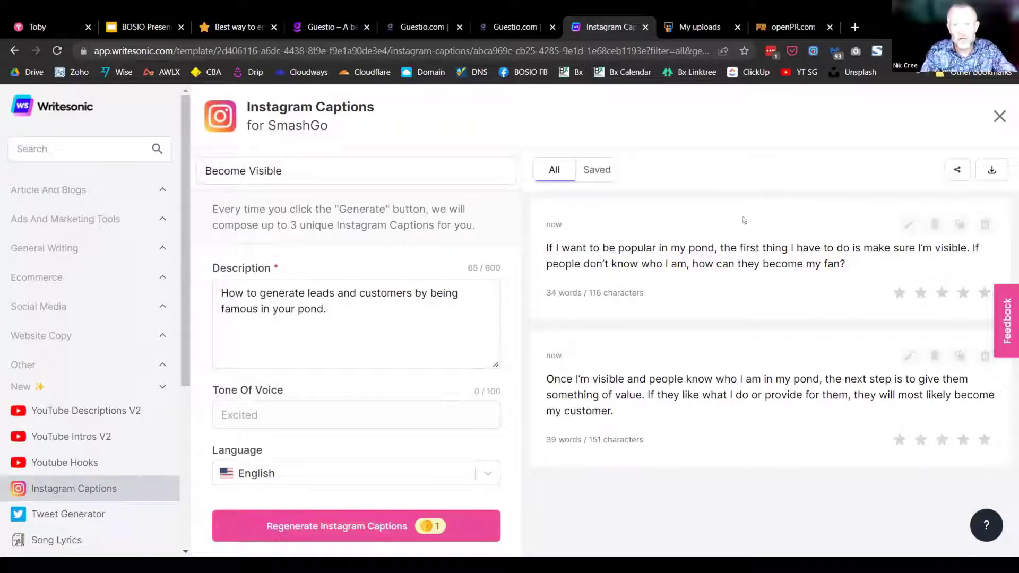
pyautogui.click(359, 522)
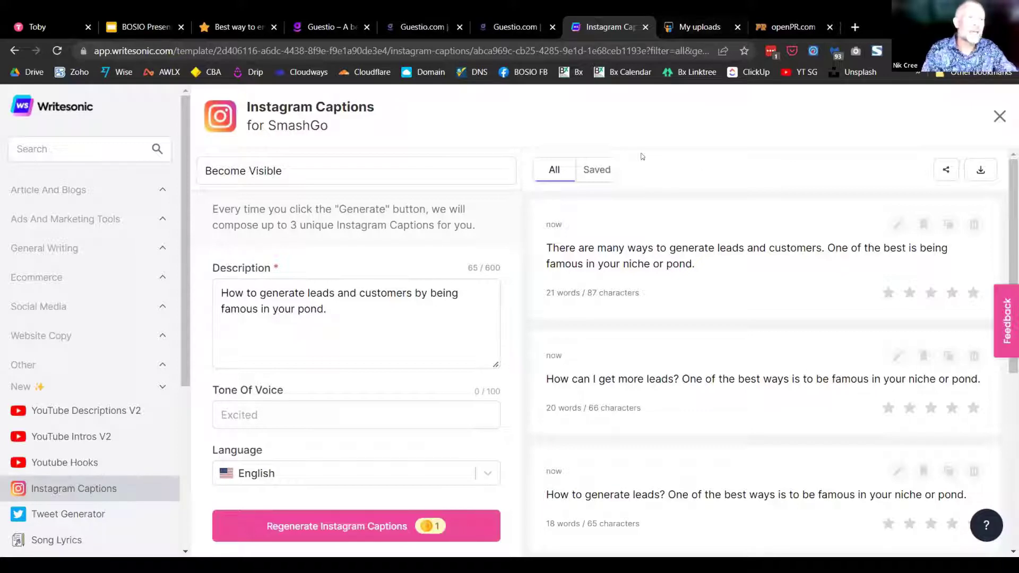
# - Switch to the SlideShare uploads page and look through the uploaded presentations
pyautogui.click(684, 30)
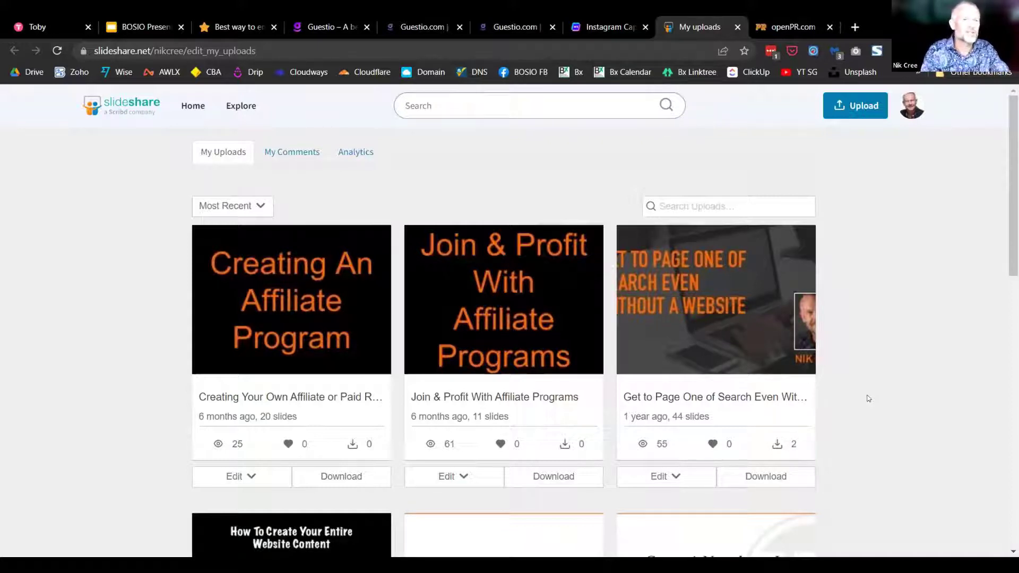
pyautogui.scroll(-1, 915, 454)
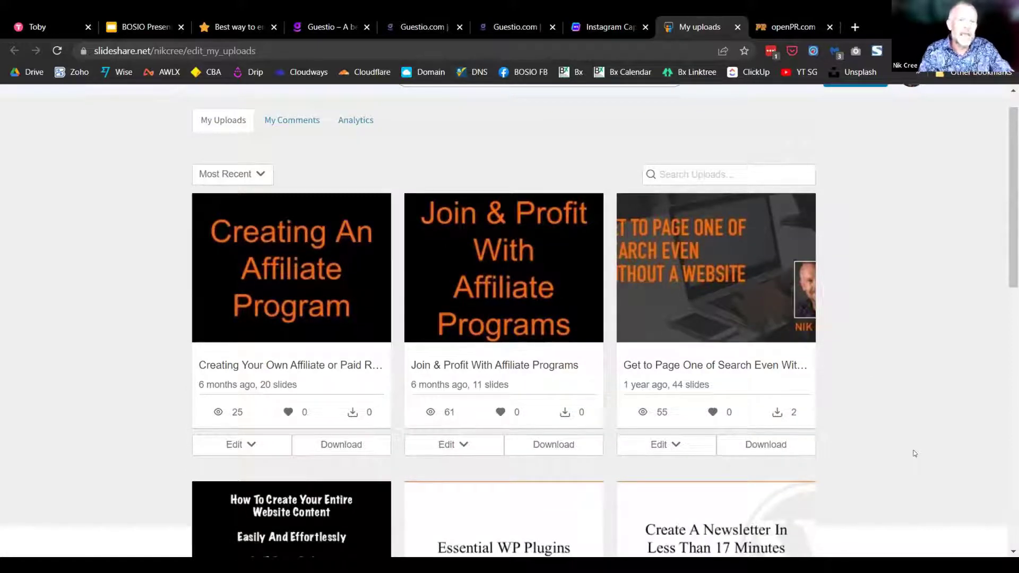
pyautogui.scroll(-5, 915, 454)
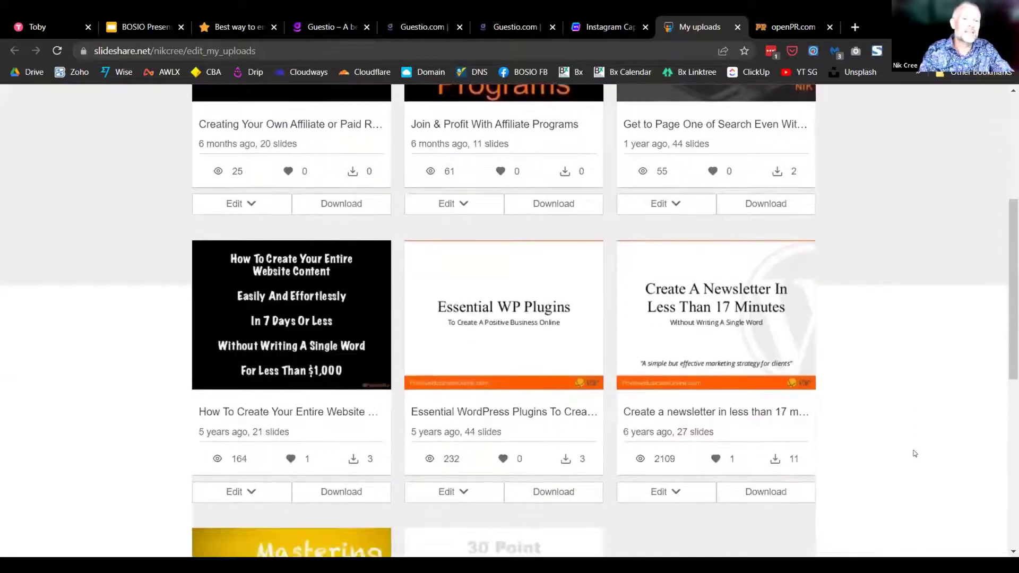
pyautogui.scroll(-2, 913, 454)
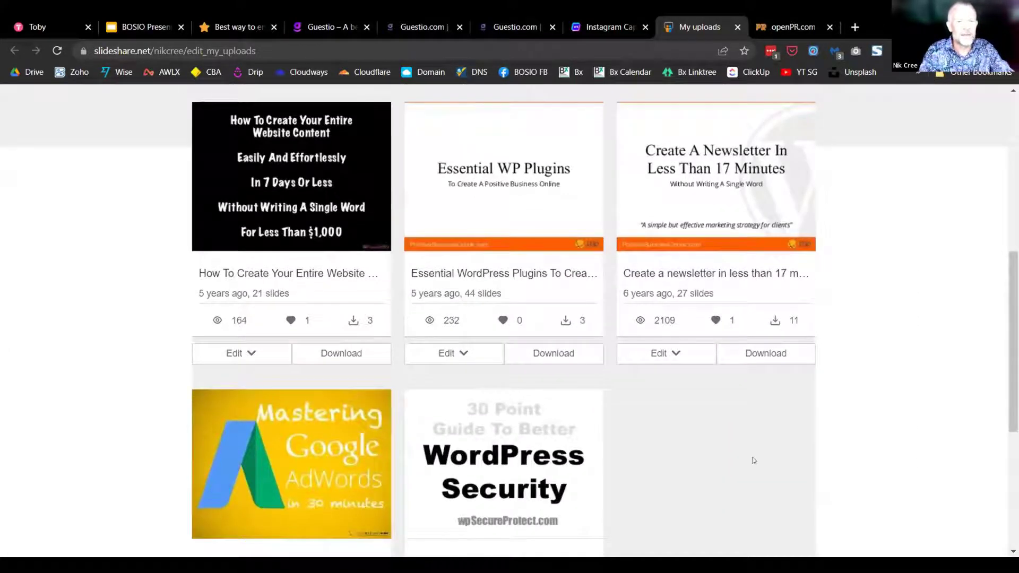
pyautogui.scroll(-2, 754, 460)
pyautogui.scroll(9, 754, 460)
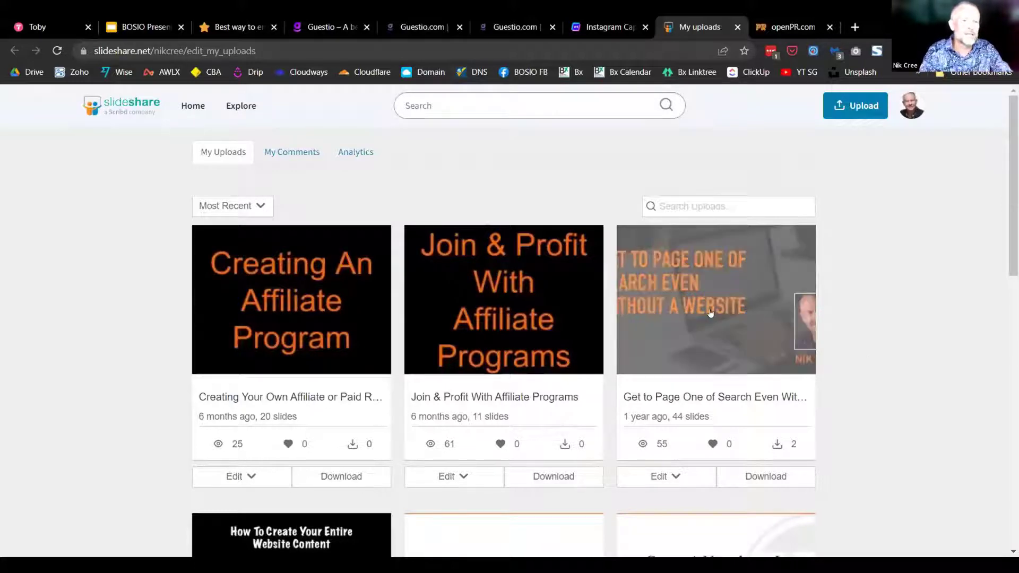
# - View the edit options for the "Creating Your Own Affiliate" presentation and dismiss them without choosing one
pyautogui.scroll(-2, 98, 448)
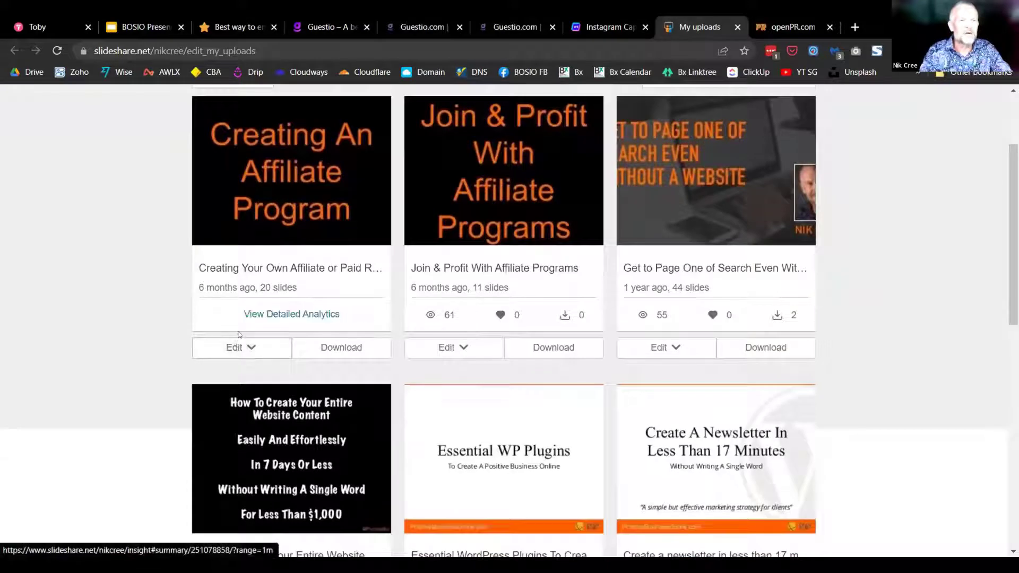
pyautogui.click(249, 349)
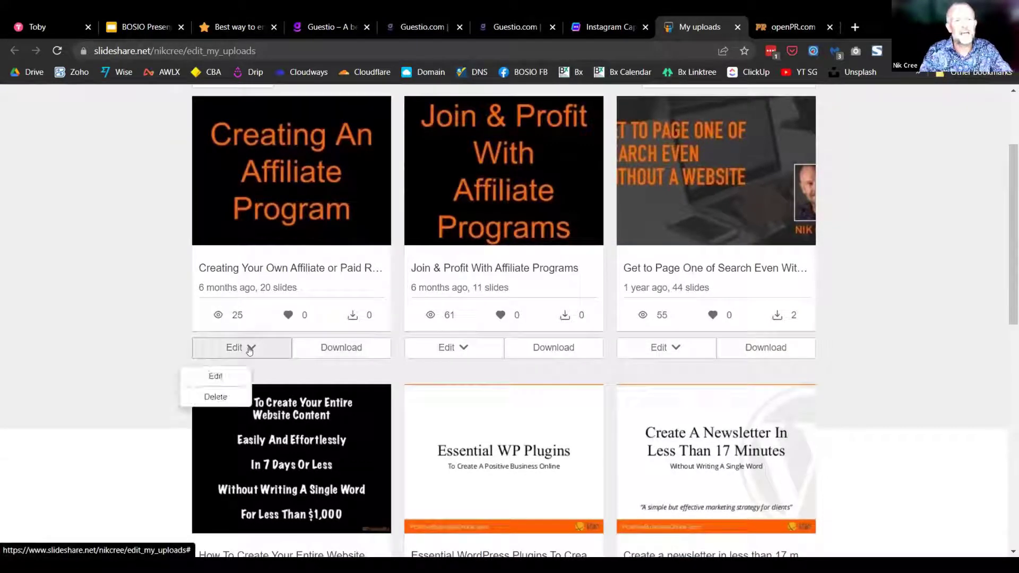
pyautogui.click(91, 334)
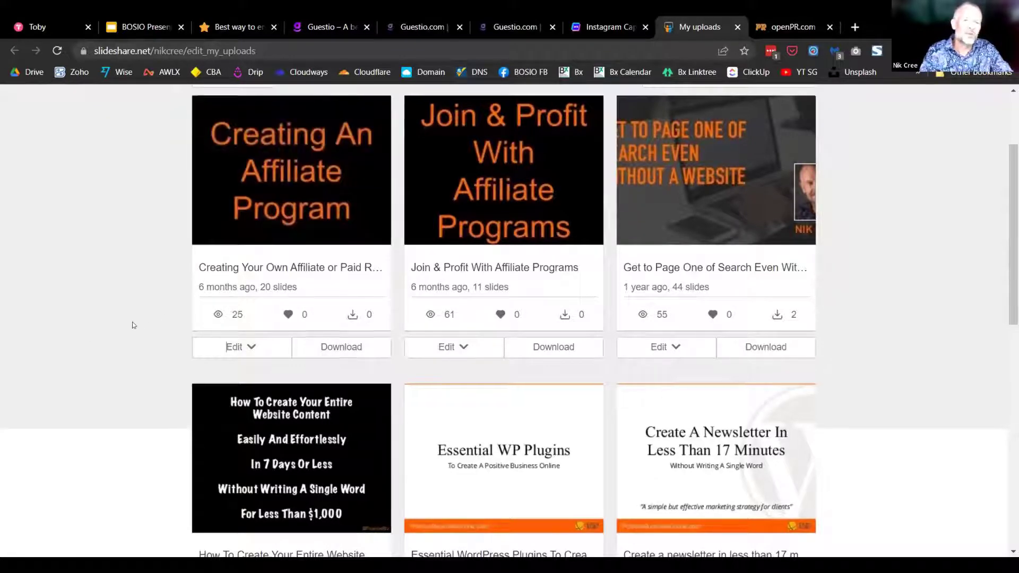
pyautogui.scroll(-1, 135, 325)
pyautogui.scroll(3, 134, 325)
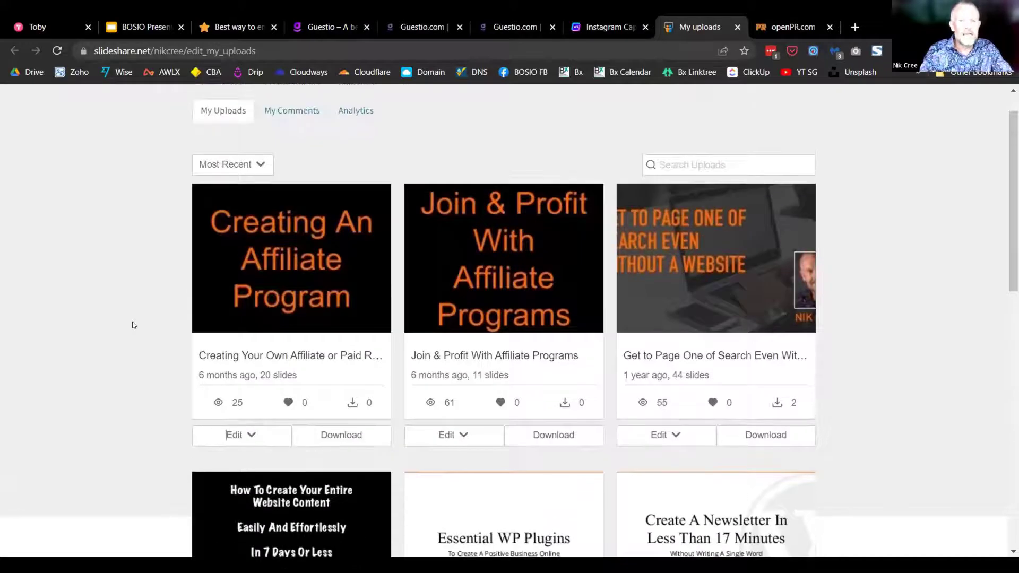